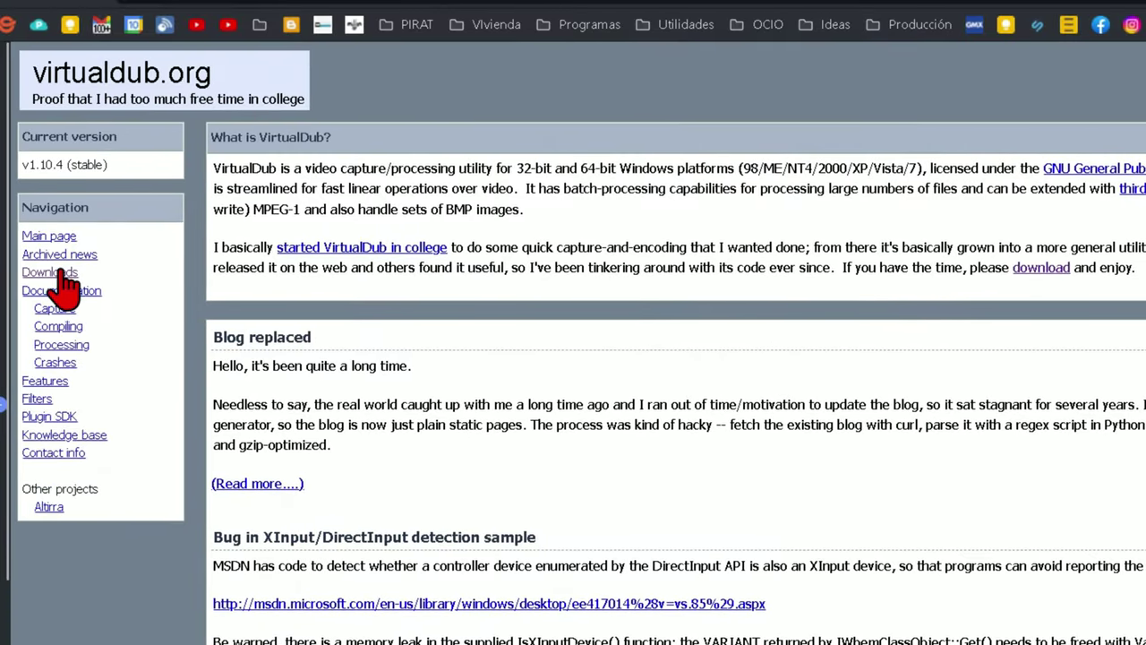
Download the 'Download V1.10.4 (x86 / 32-bit)' zip from the site's SourceForge downloads page.
left_click(63, 274)
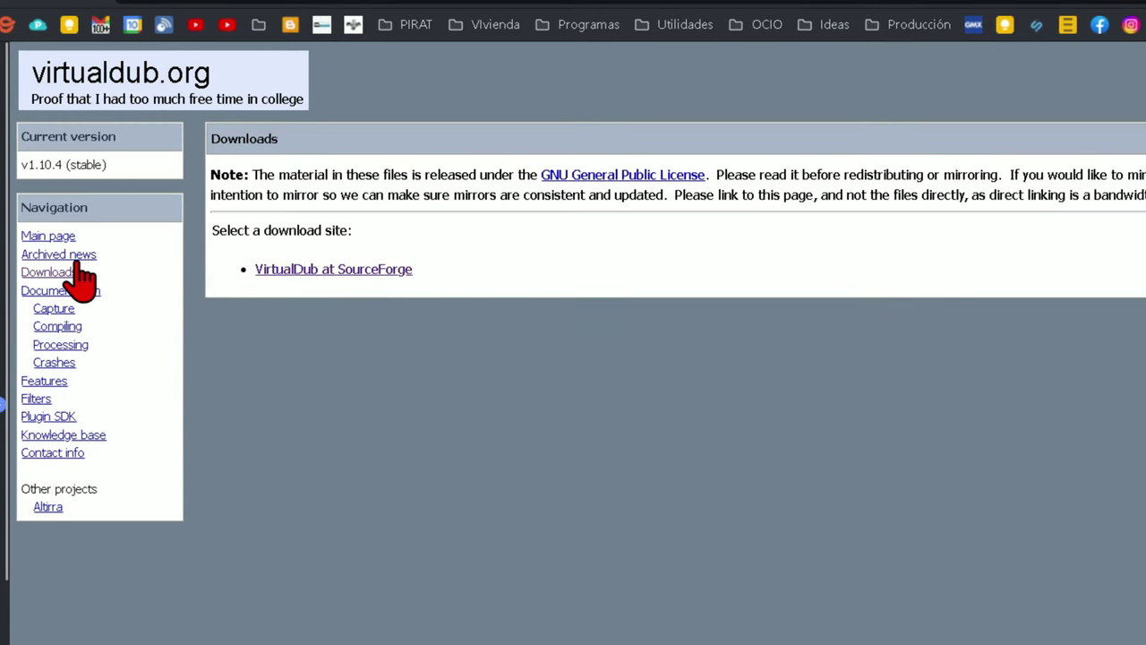
left_click(348, 270)
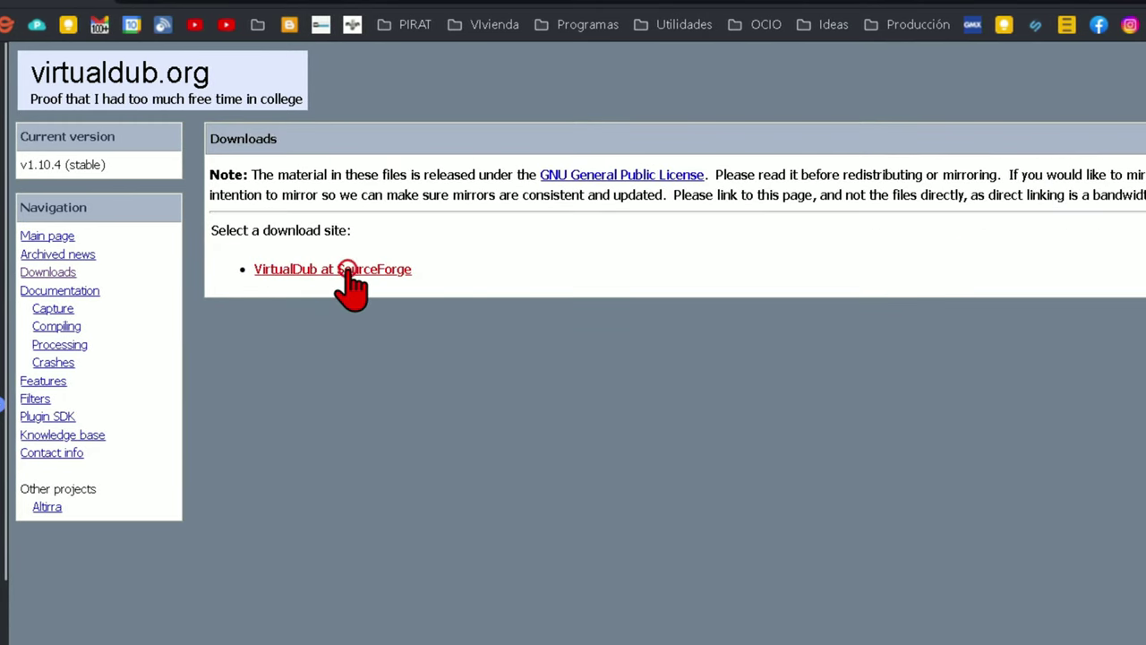
scroll(409, 412, "down", 2)
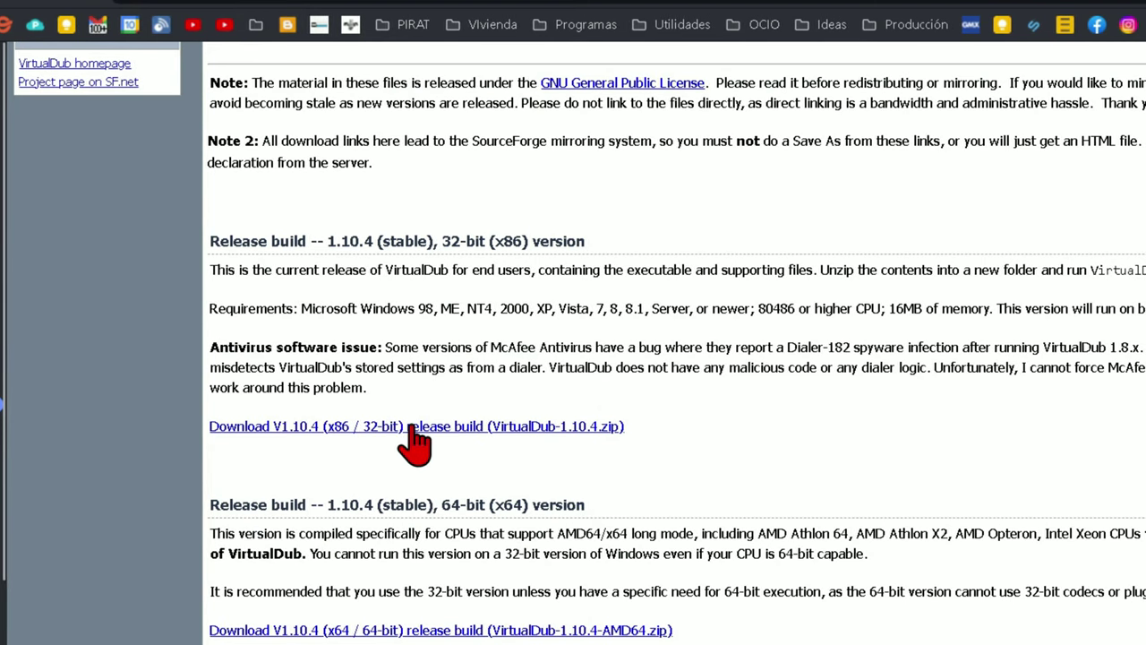
left_click(423, 428)
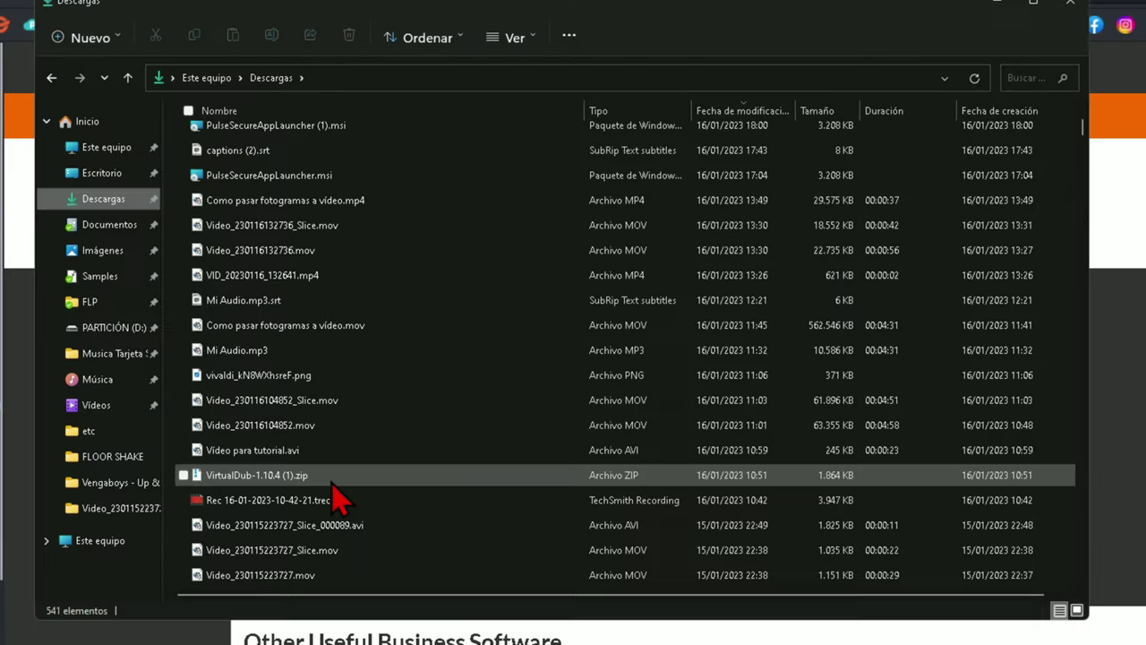
Extract VirtualDub-1.10.4 (1).zip in Descargas and open the extracted folder on D:.
double_click(264, 477)
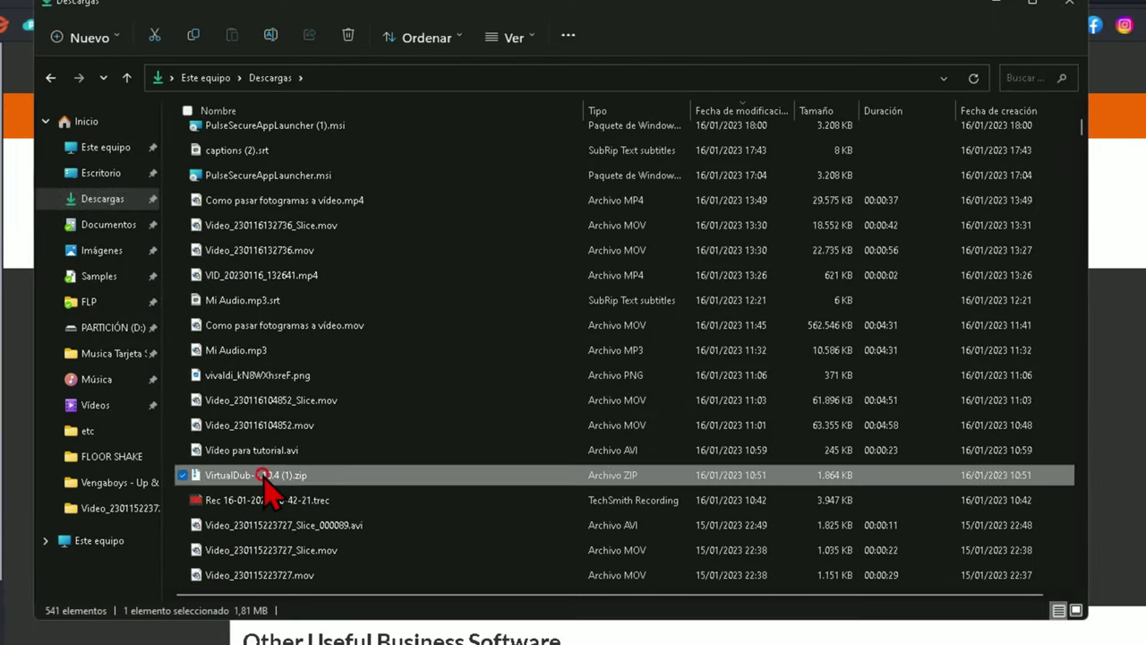
right_click(262, 475)
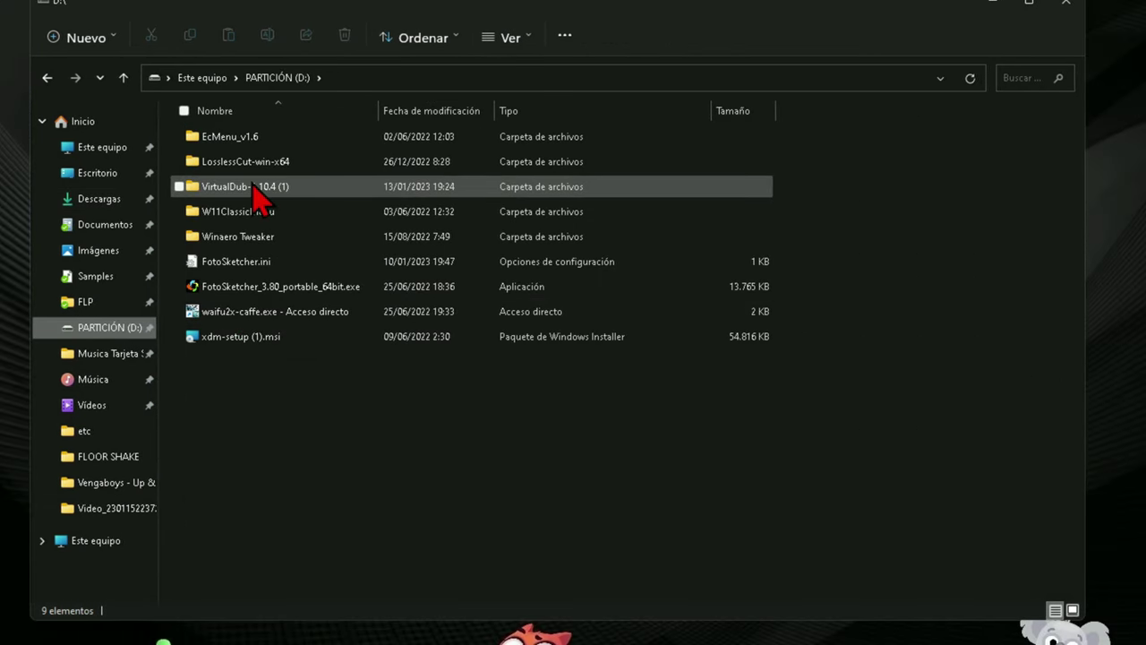
double_click(253, 186)
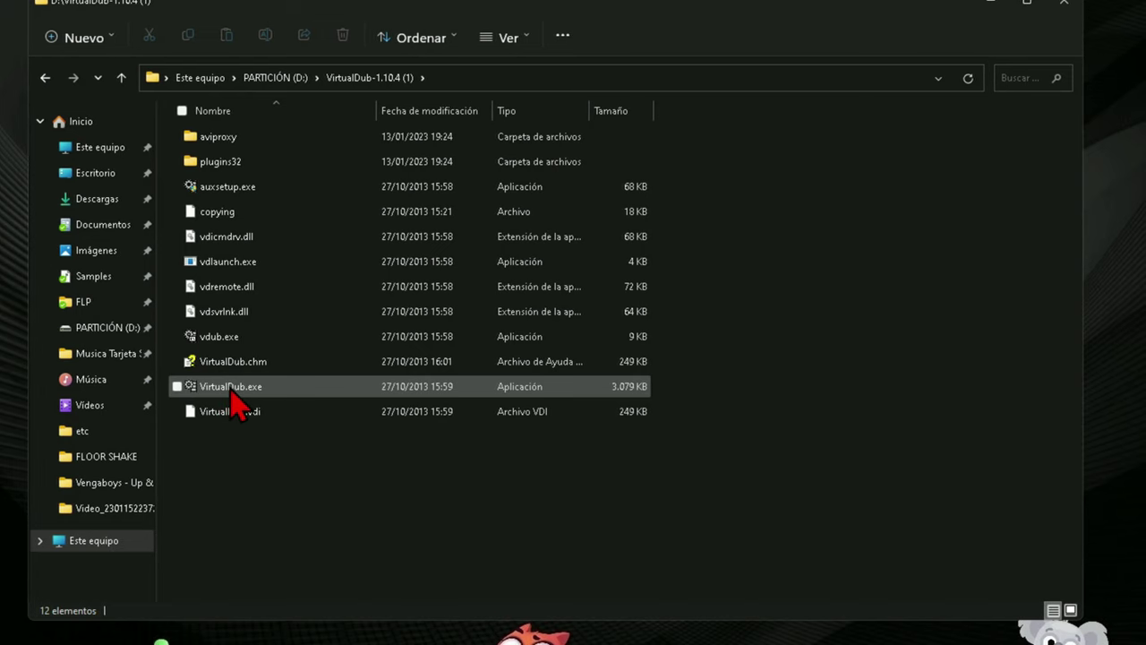
Start VirtualDub.exe and open 'Vídeo para tutorial.avi' from Descargas via File > Open video file.
double_click(231, 391)
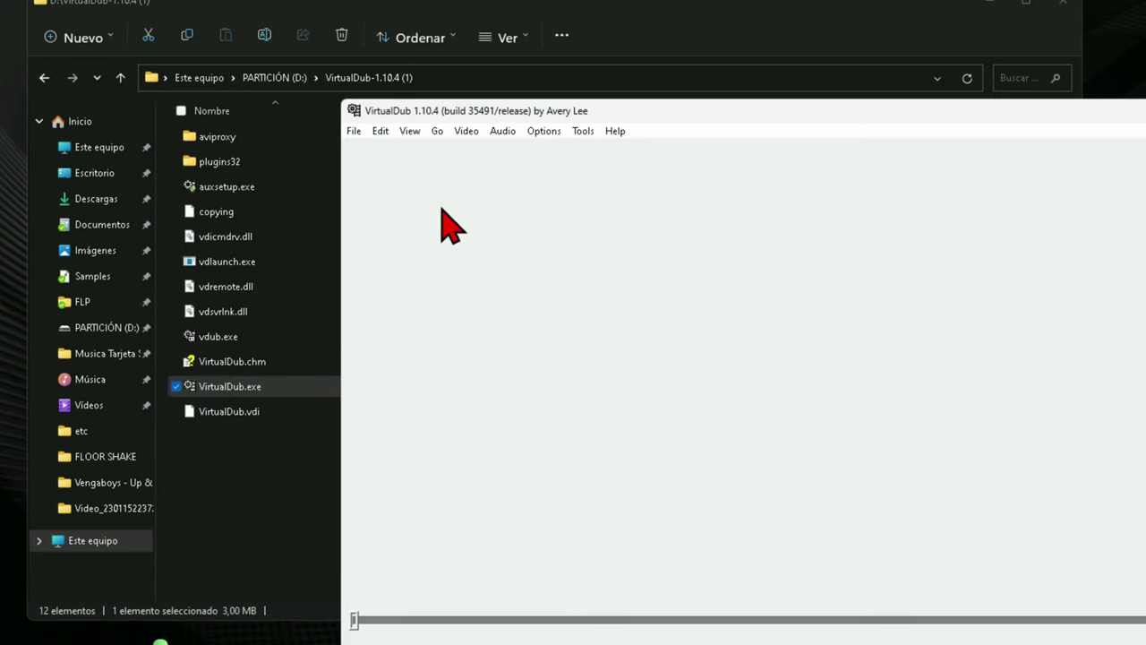
left_click(355, 131)
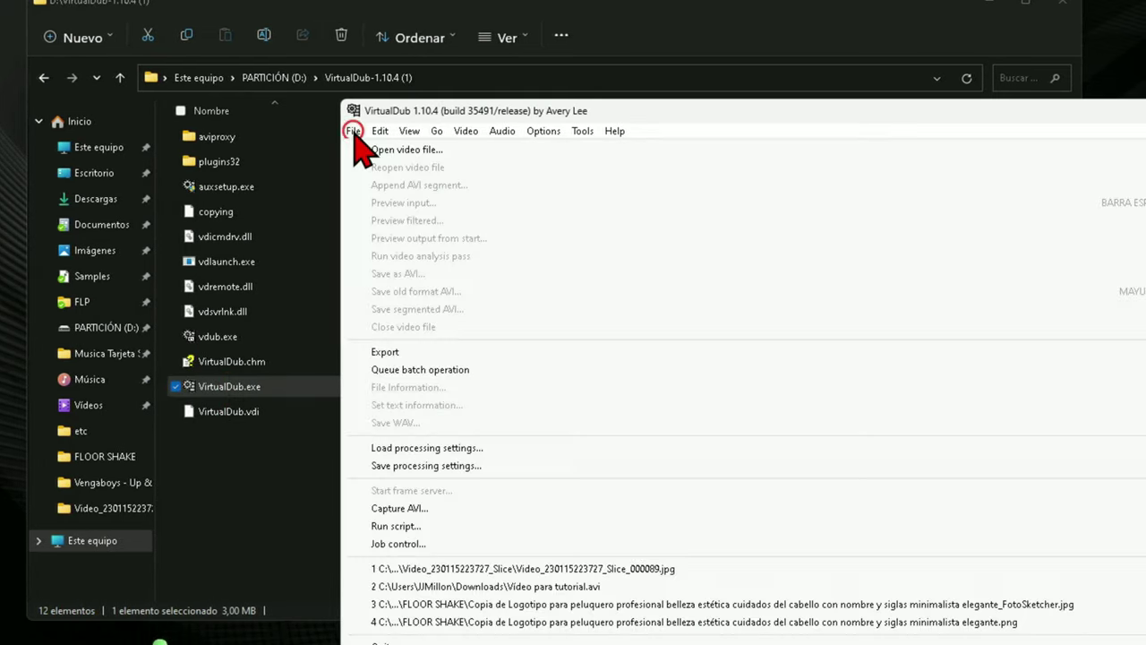
left_click(407, 151)
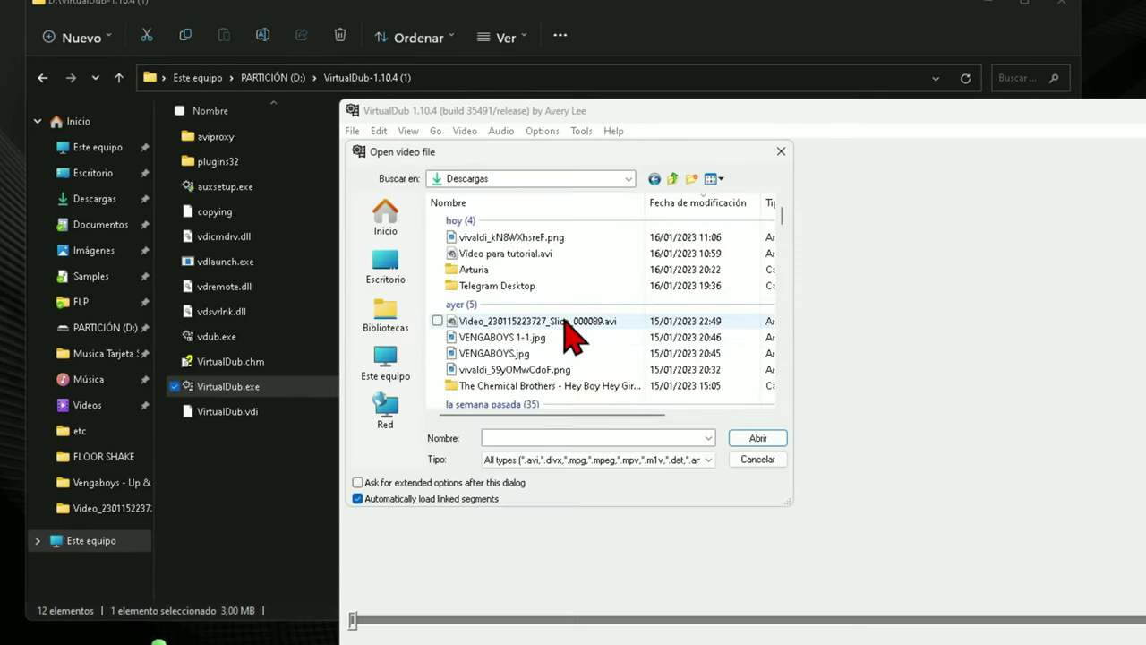
double_click(529, 255)
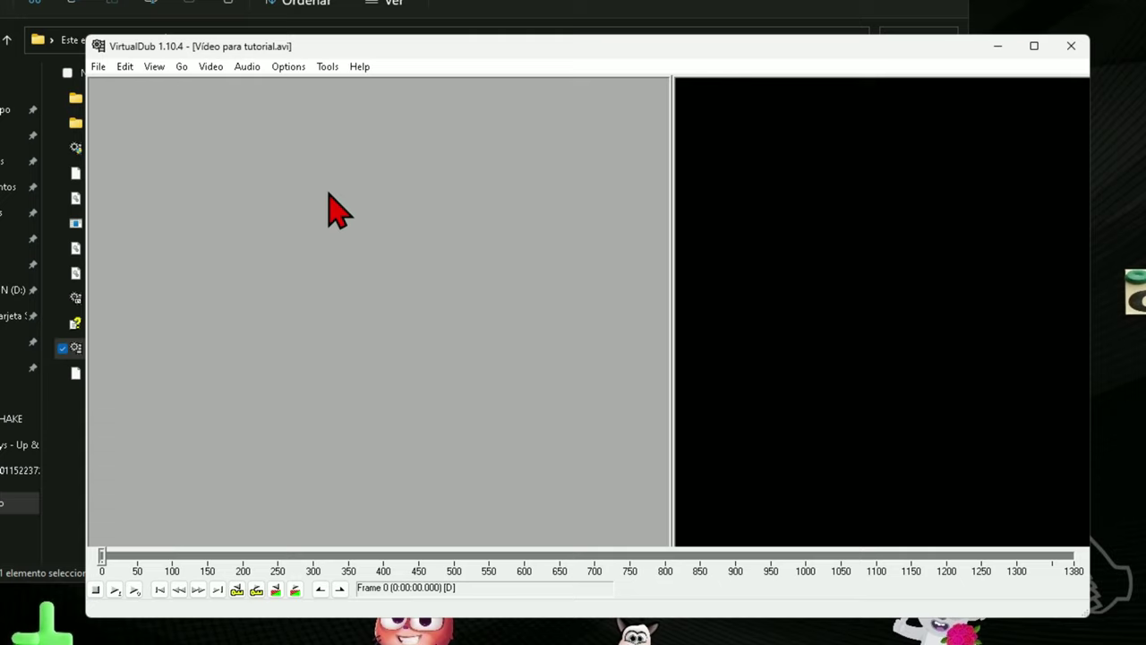
Add the resize filter from the Video > Filters list.
left_click(211, 68)
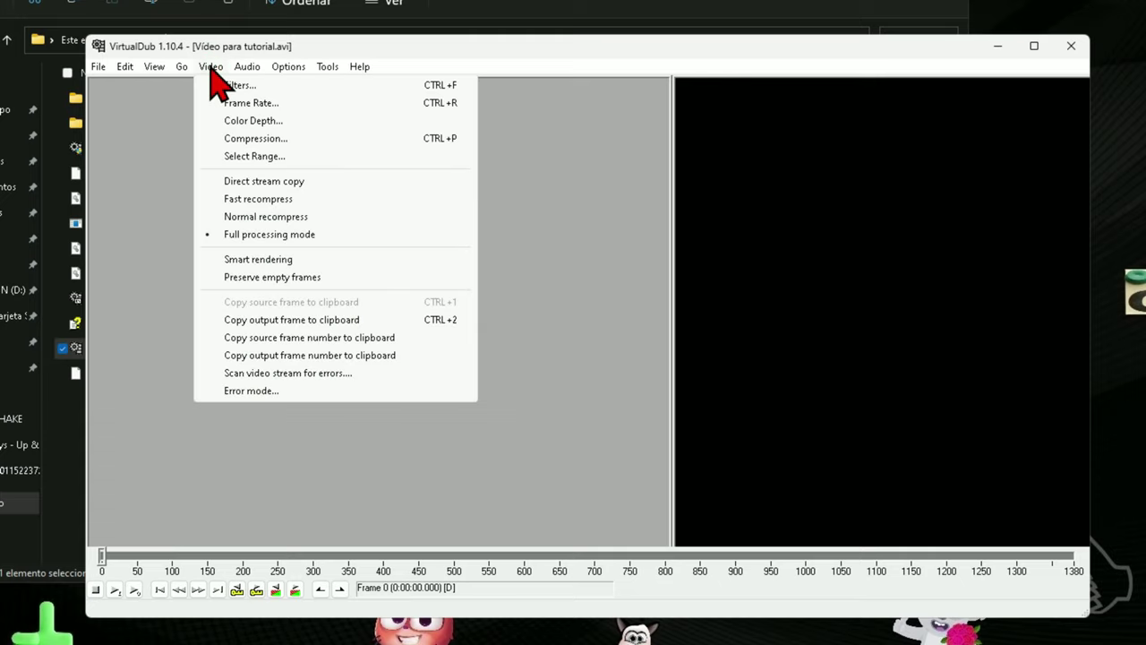
left_click(211, 68)
left_click(209, 70)
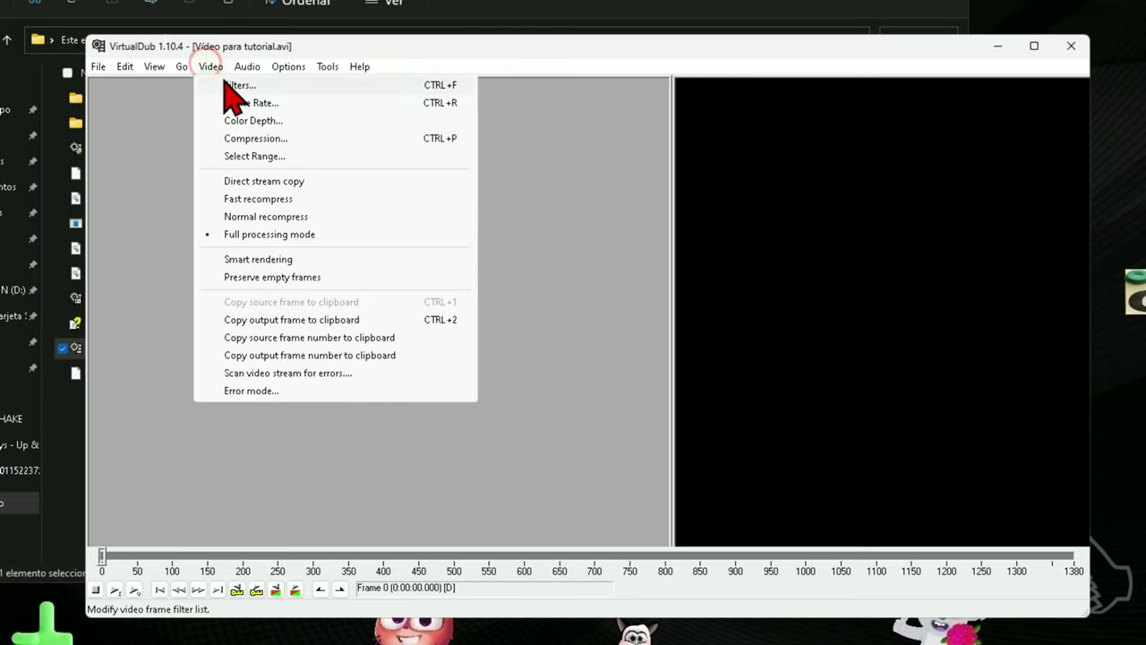
left_click(236, 84)
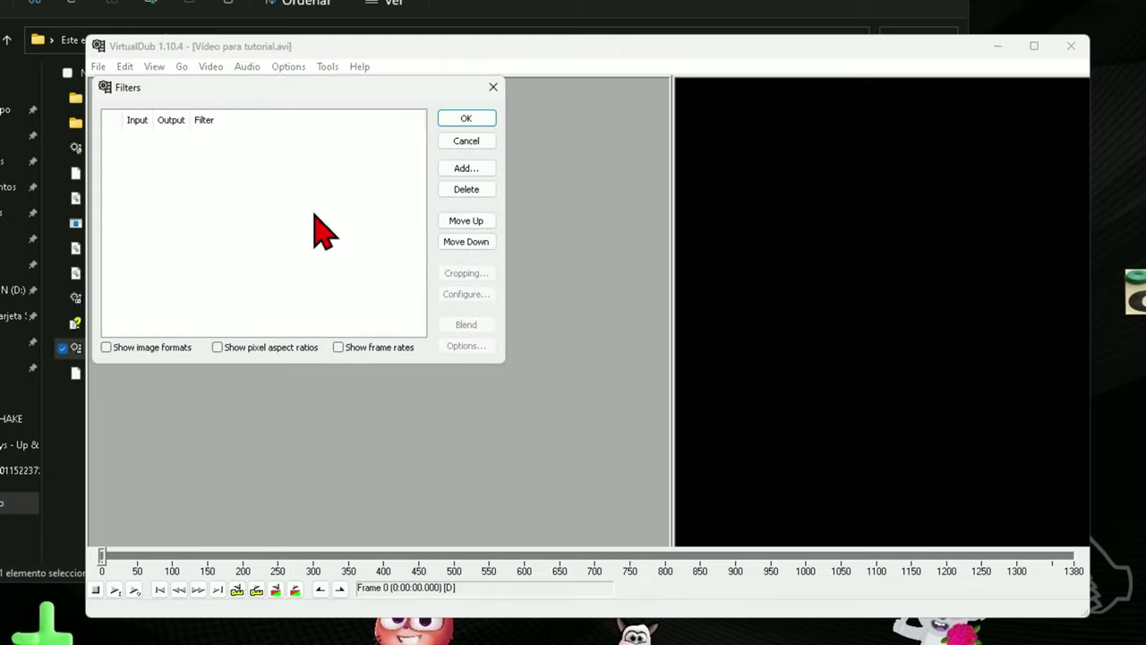
left_click(468, 166)
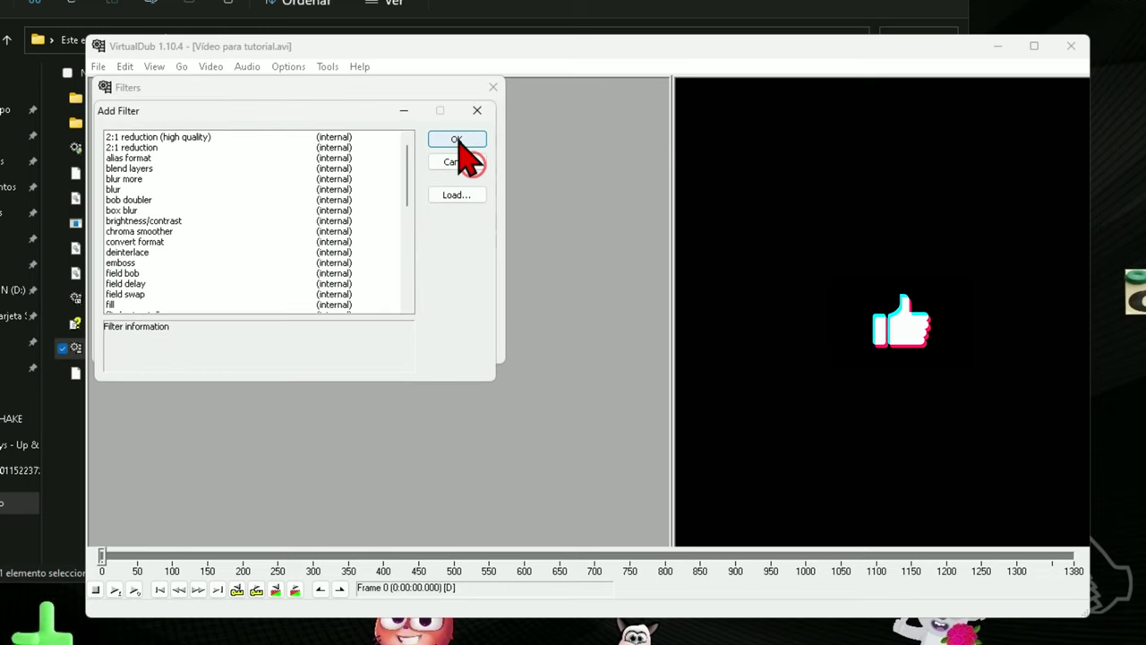
scroll(144, 255, "down", 5)
scroll(148, 264, "down", 4)
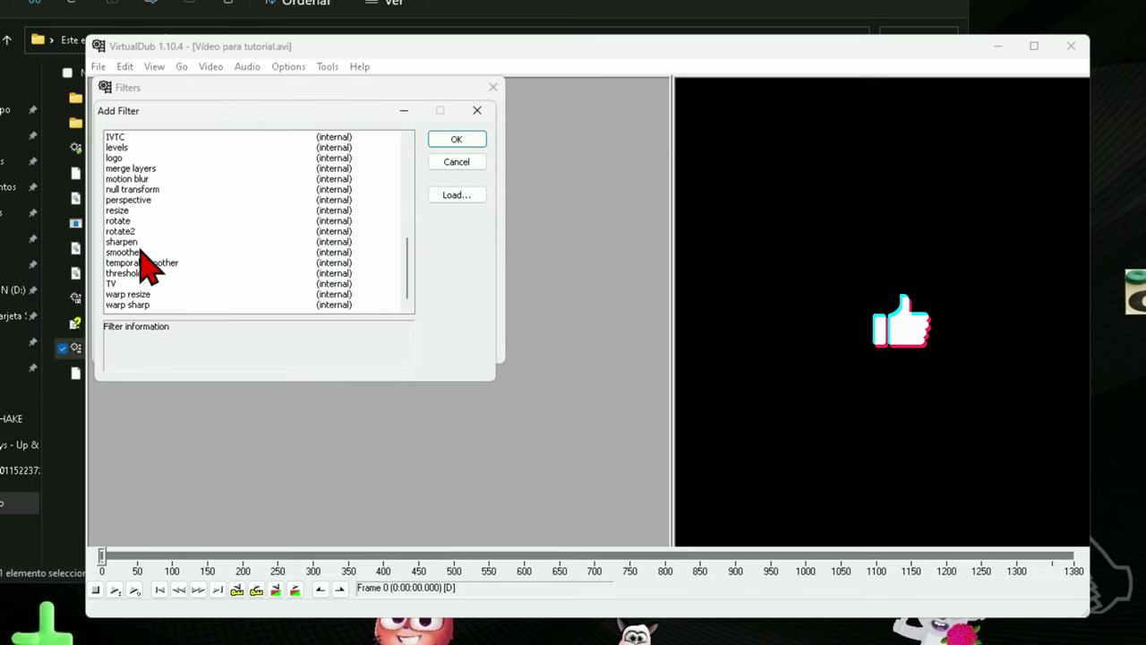
left_click(121, 211)
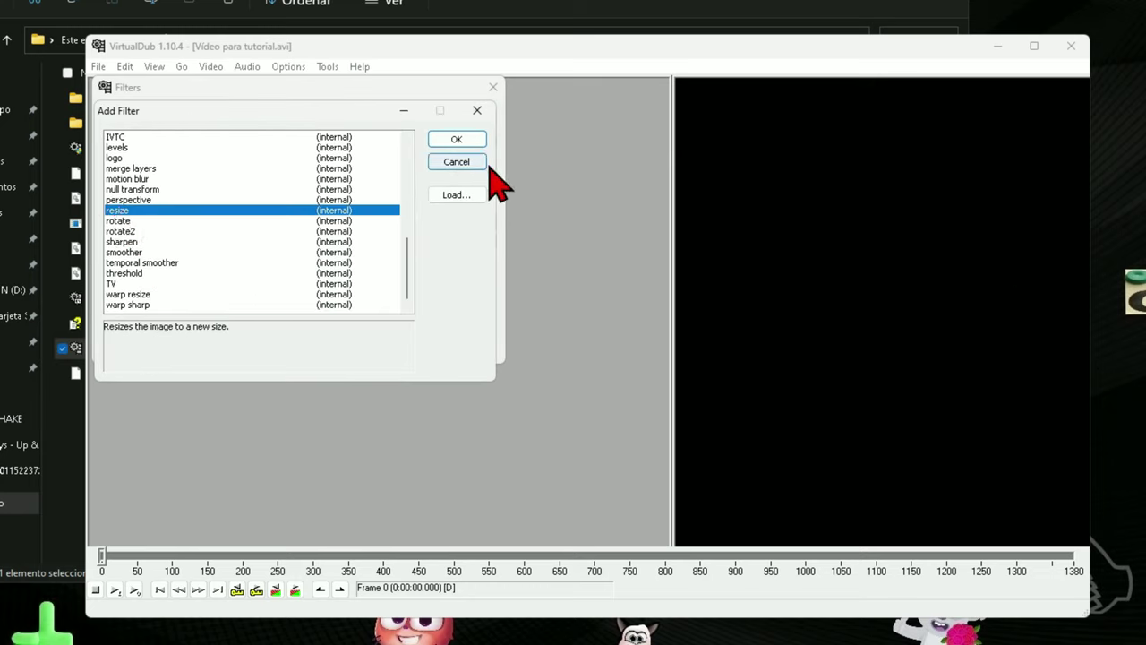
left_click(443, 142)
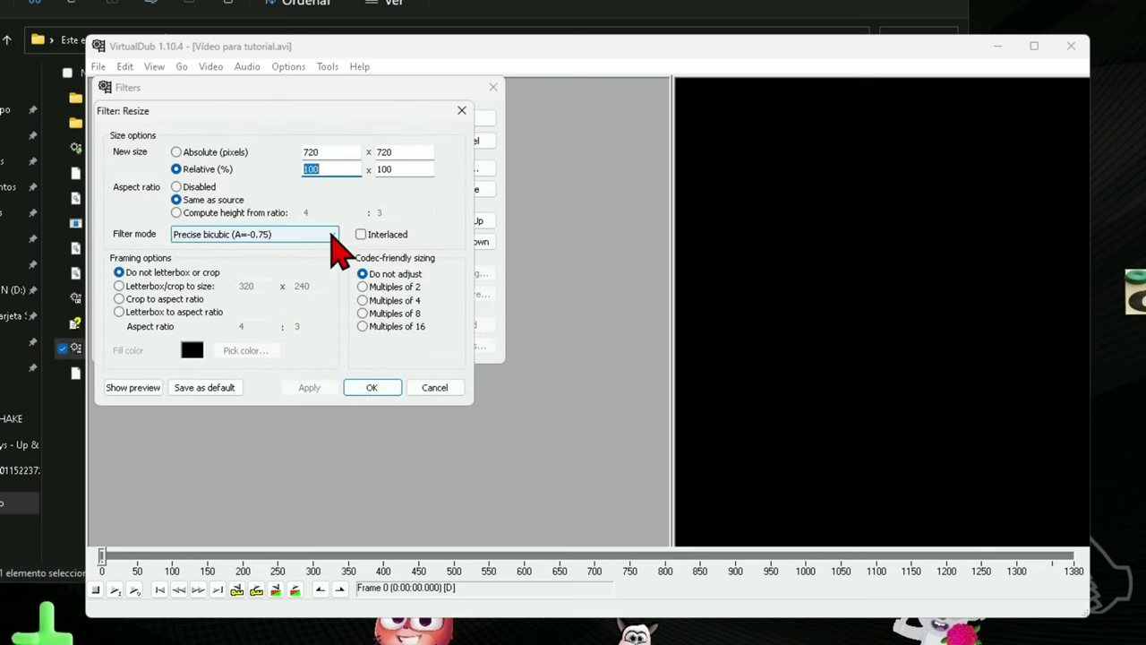
Keep the resize at 720x720 with aspect ratio disabled, and confirm both dialogs.
double_click(335, 154)
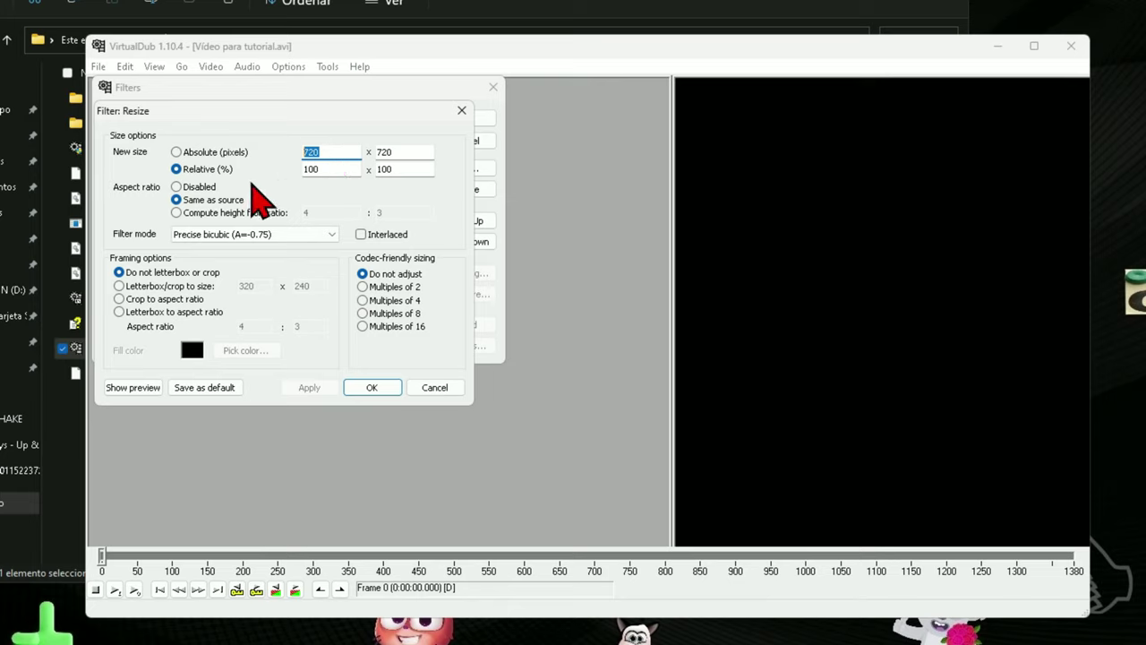
left_click(176, 188)
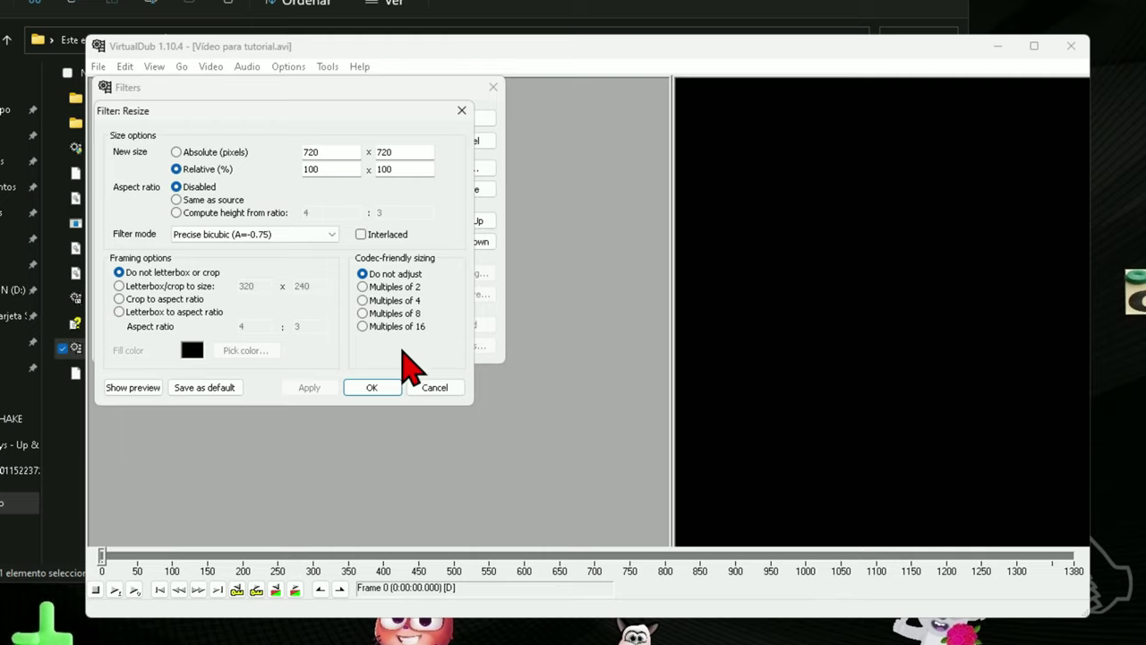
left_click(380, 390)
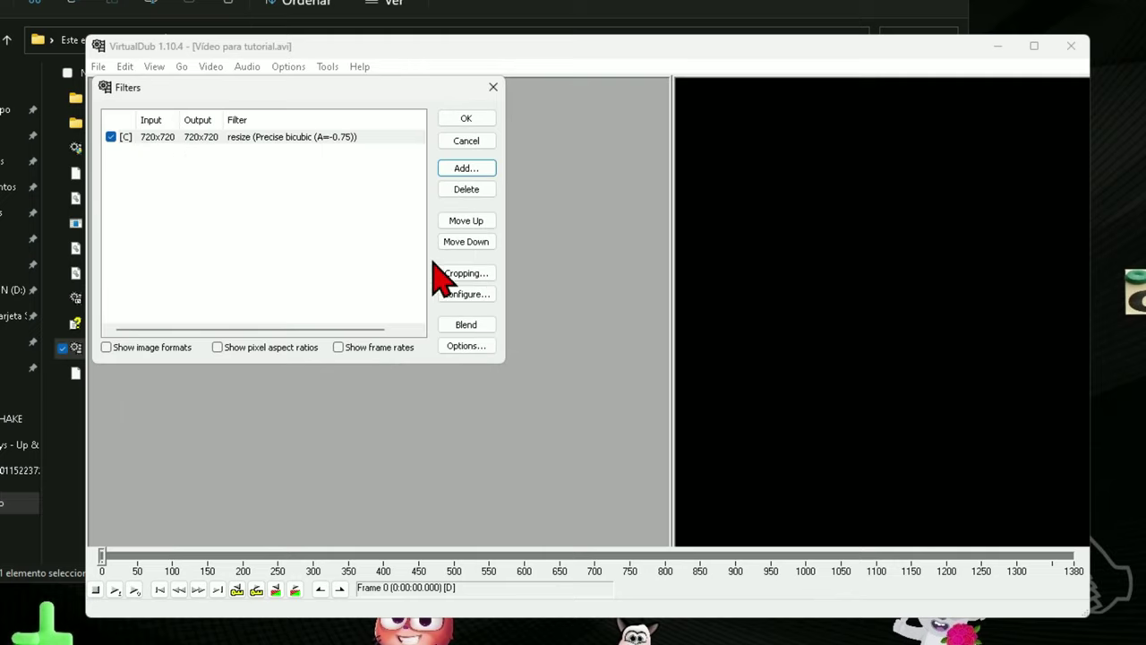
left_click(466, 118)
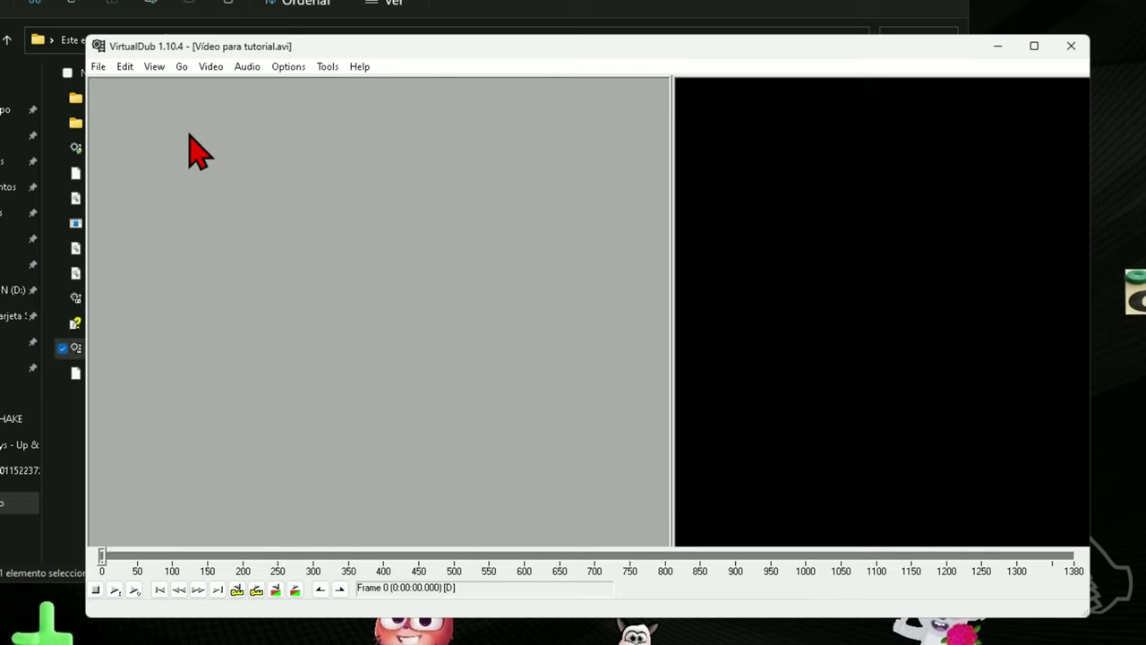
Set up File > Export > Image sequence as PNG files named test with 4-digit numbering.
left_click(98, 66)
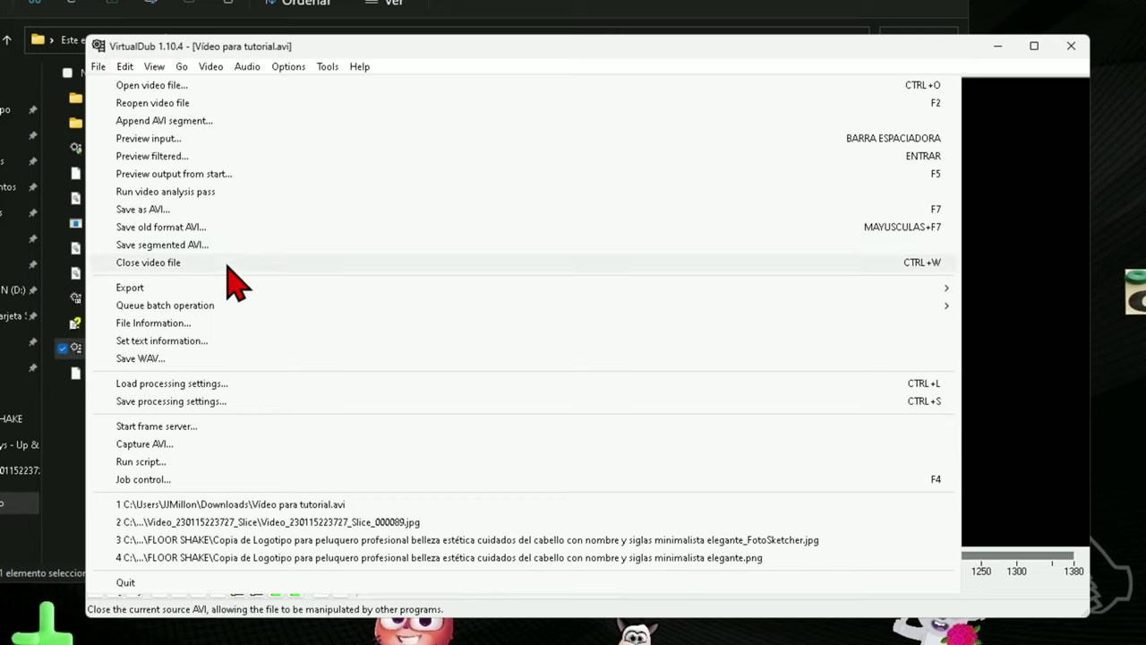
mouse_move(242, 285)
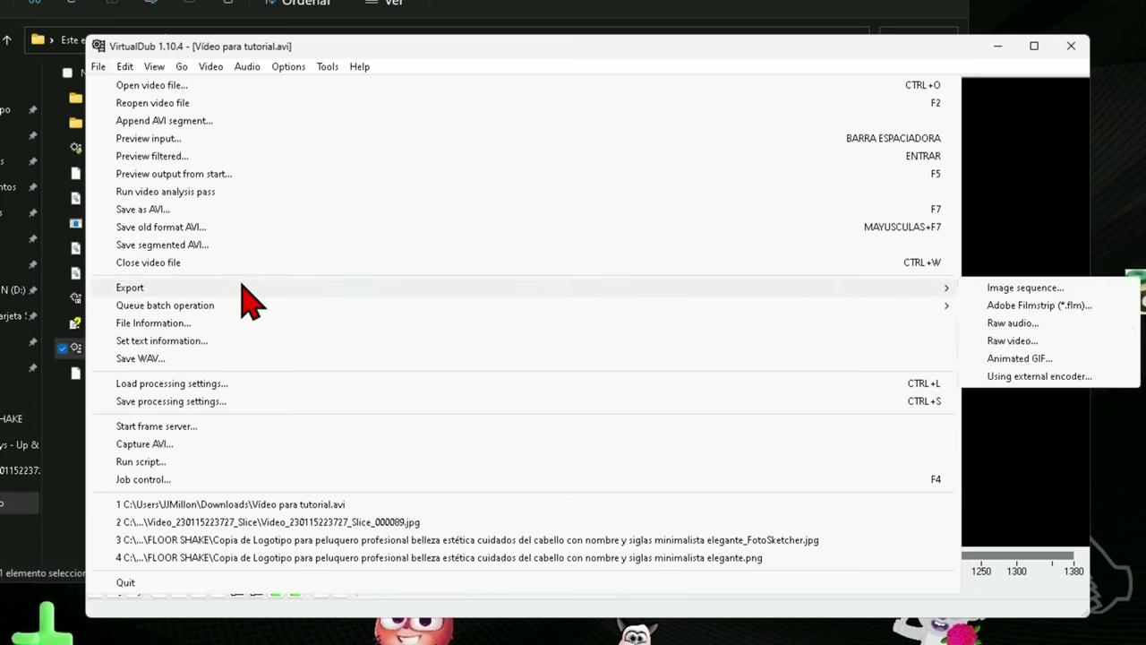
left_click(1029, 288)
left_click(260, 129)
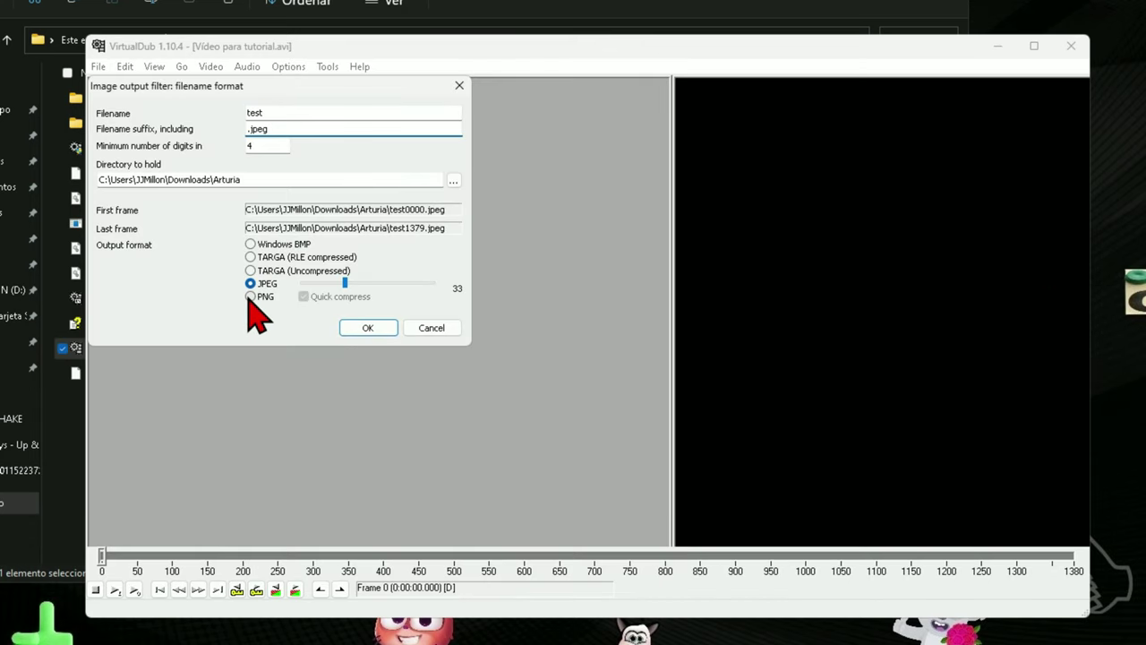
left_click(251, 297)
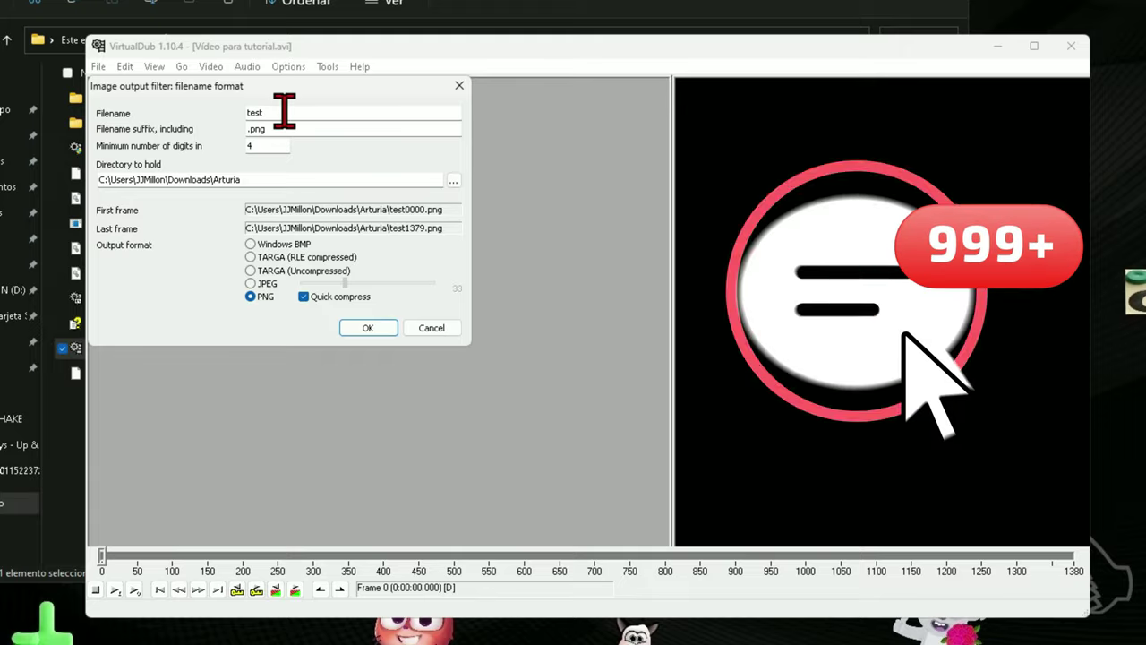
left_click_drag(284, 111, 242, 113)
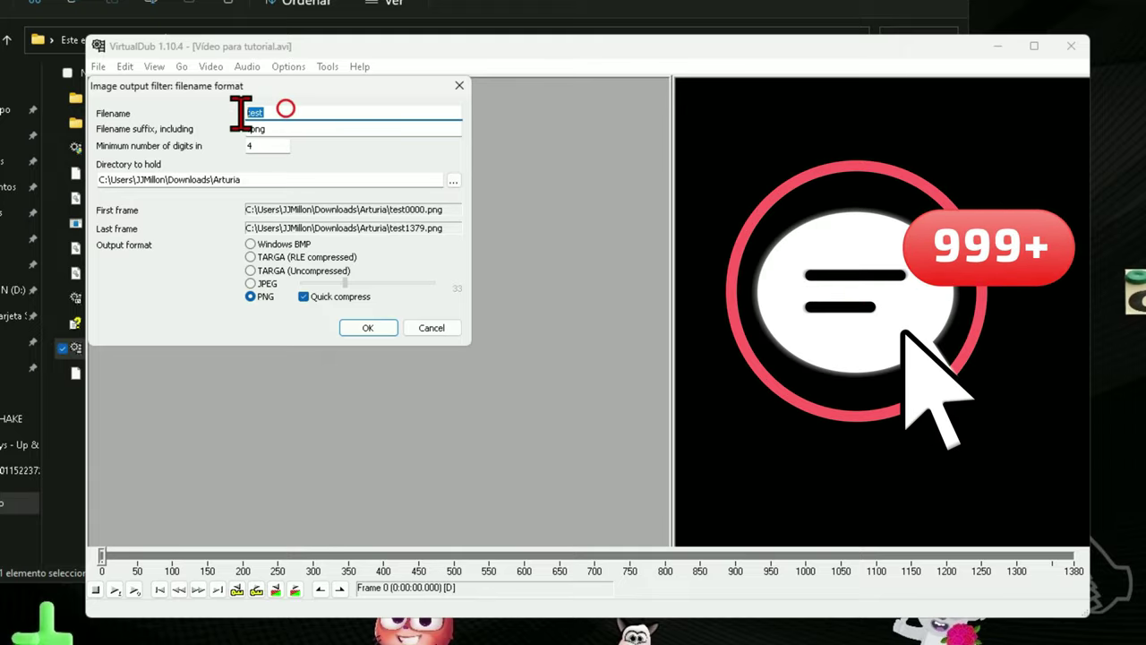
left_click(267, 111)
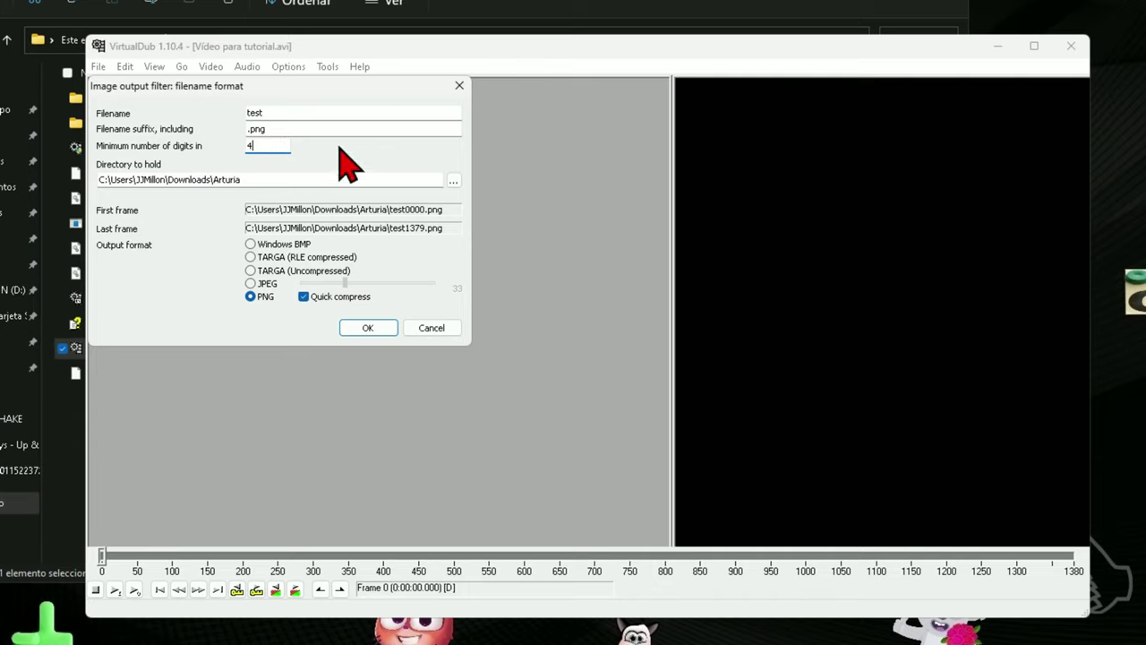
Choose Downloads\Scotish Clan - Onda Loca as the output directory and adjust the image format settings.
left_click(453, 181)
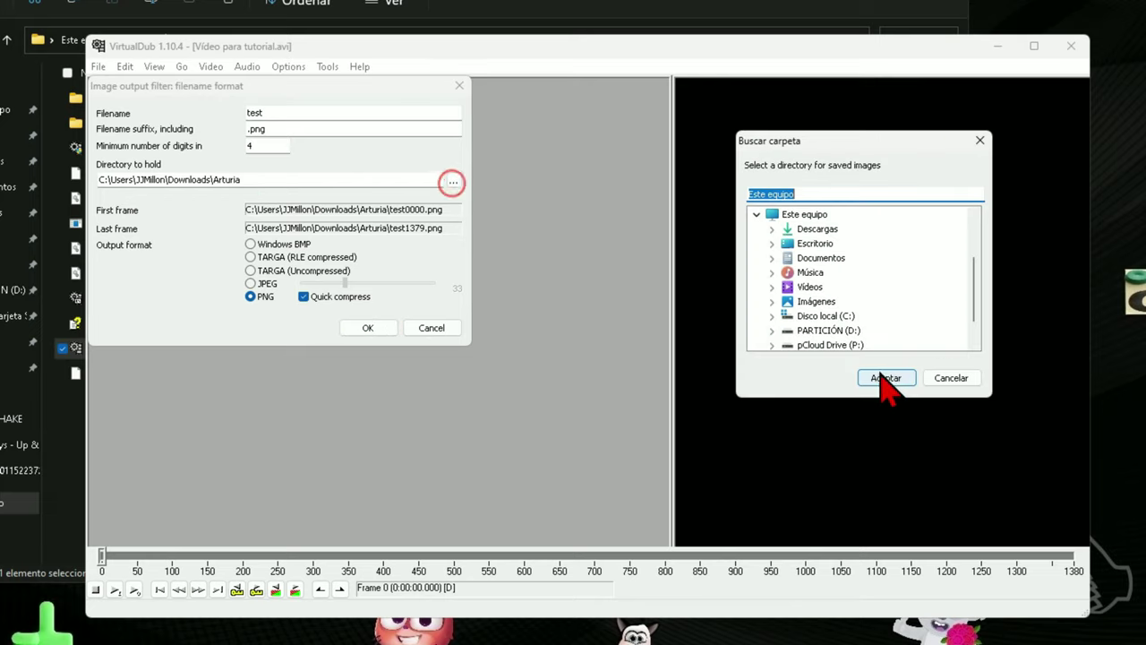
left_click(493, 355)
left_click(510, 431)
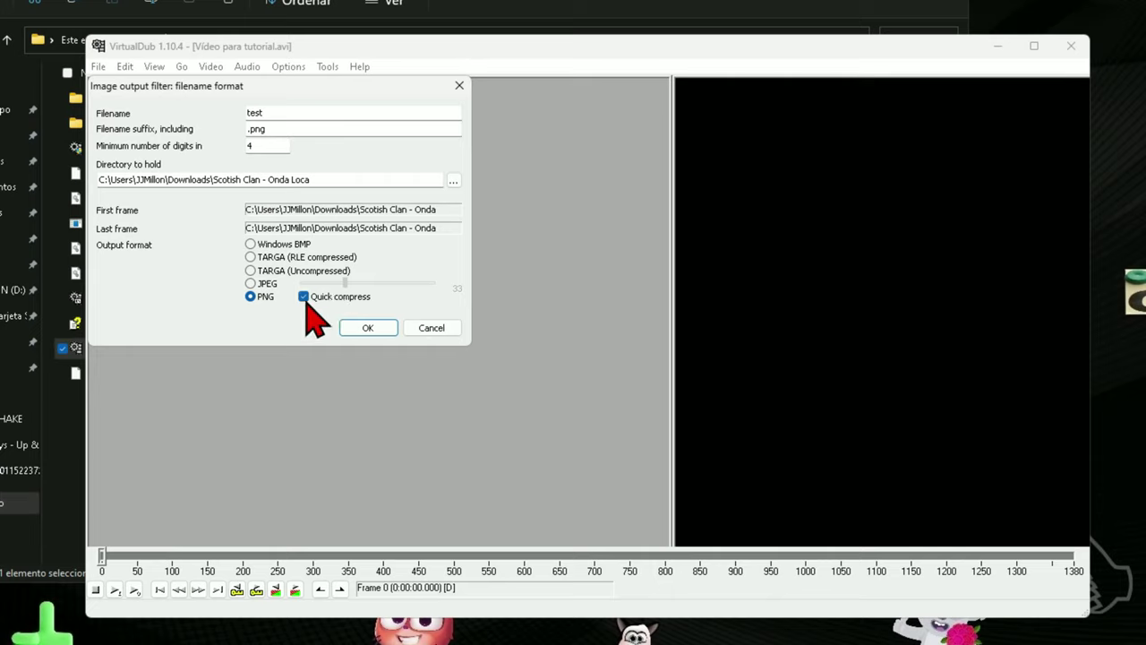
left_click(250, 283)
left_click_drag(319, 283, 442, 288)
Run the export, close VirtualDub, and open Descargas > Scotish Clan - Onda Loca.
left_click(385, 328)
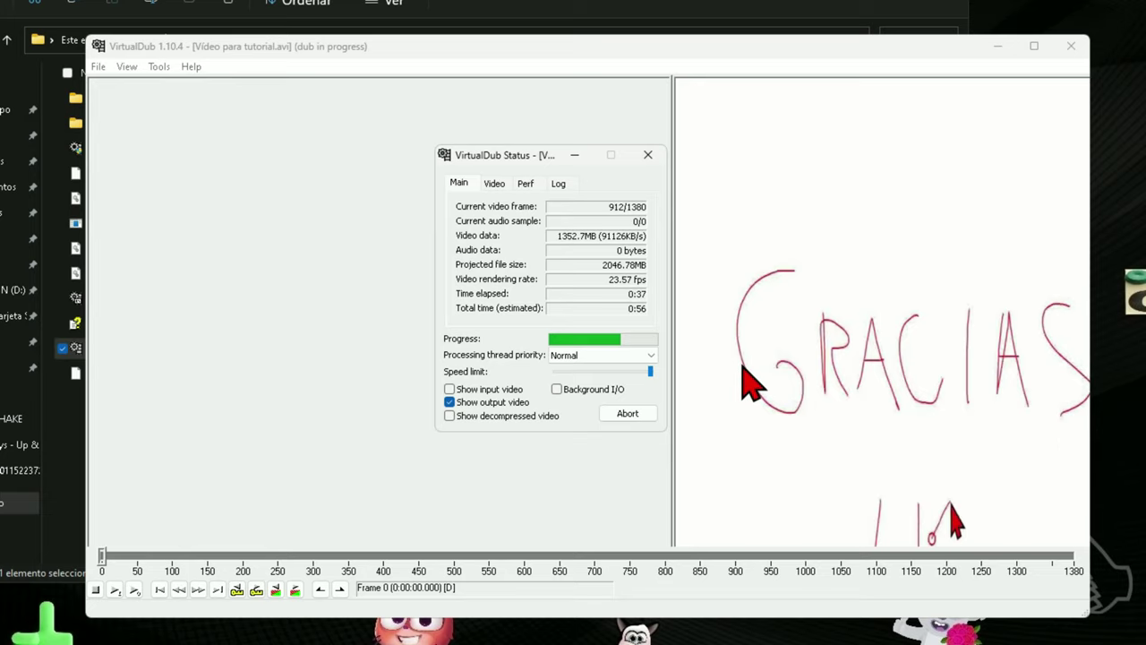
left_click(1073, 49)
key("alt+Left")
double_click(153, 224)
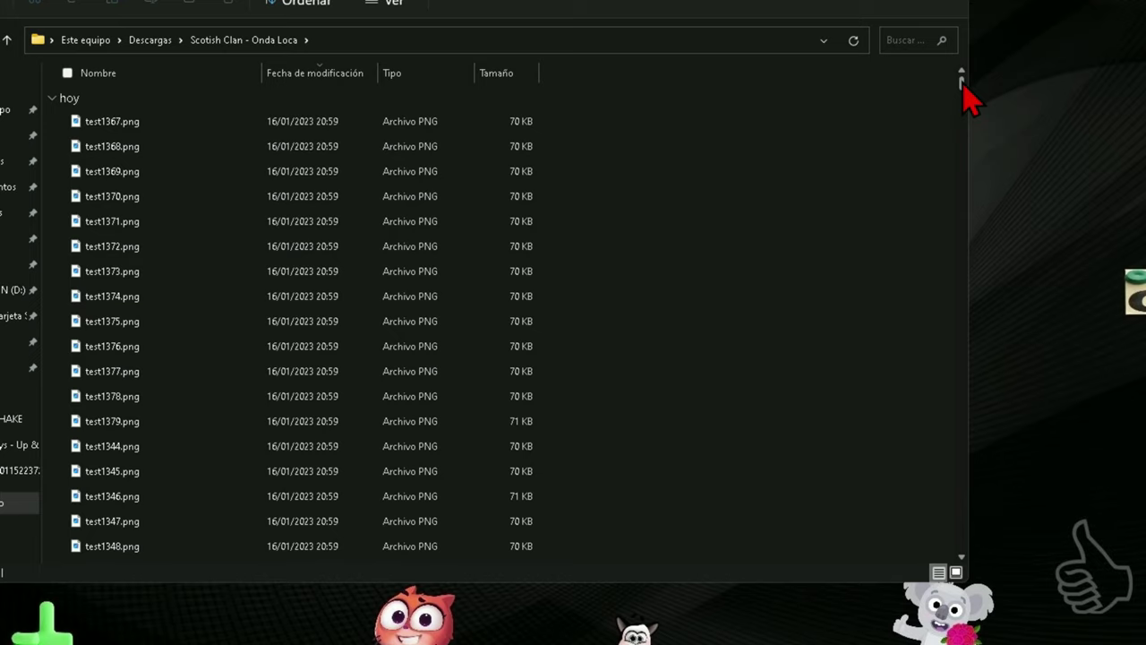
Preview frames test0472, test0473, test0474, test0476 and test0482 in the preview pane.
mouse_move(963, 85)
left_mouse_down()
mouse_move(941, 215)
mouse_move(940, 389)
left_mouse_up()
left_click(112, 326)
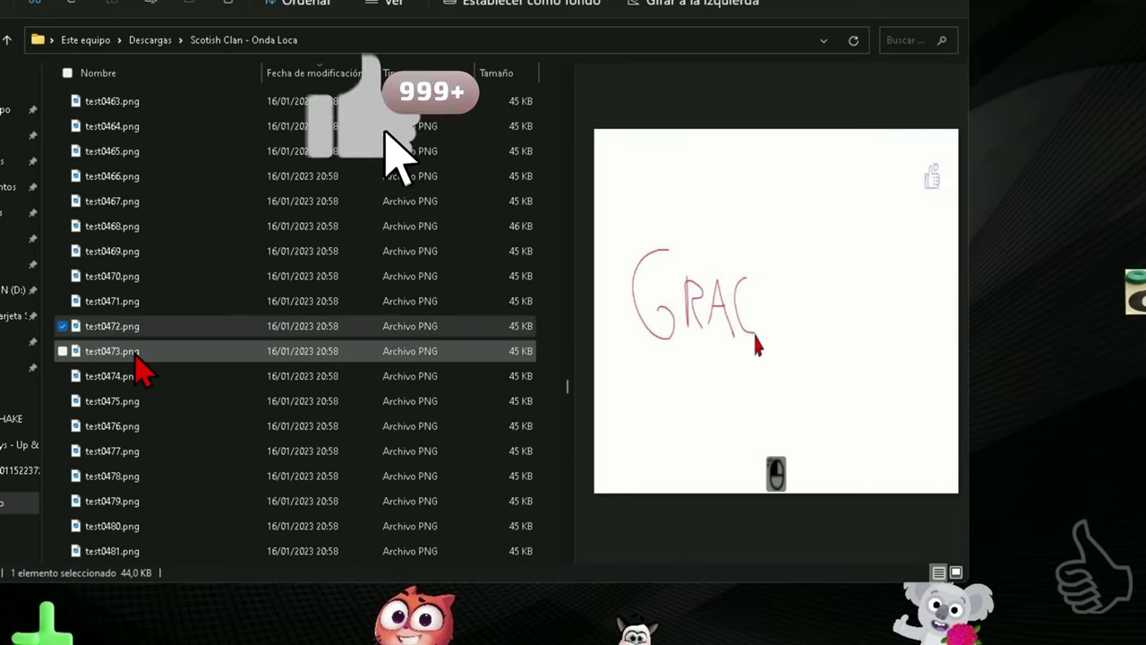
left_click(136, 354)
left_click(134, 376)
left_click(134, 425)
scroll(136, 429, "down", 2)
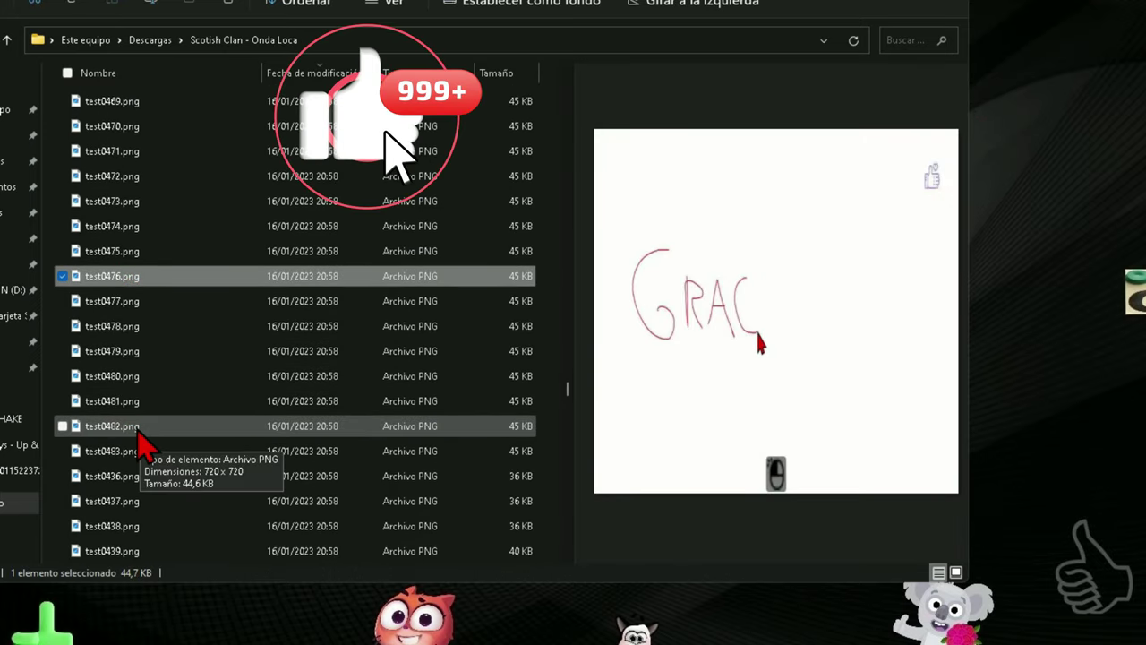
left_click(137, 428)
Preview frames test0446, test0451, test0457, test0420 and test0423 showing 'GRA' being drawn.
scroll(137, 428, "down", 4)
left_click(137, 428)
scroll(137, 428, "down", 2)
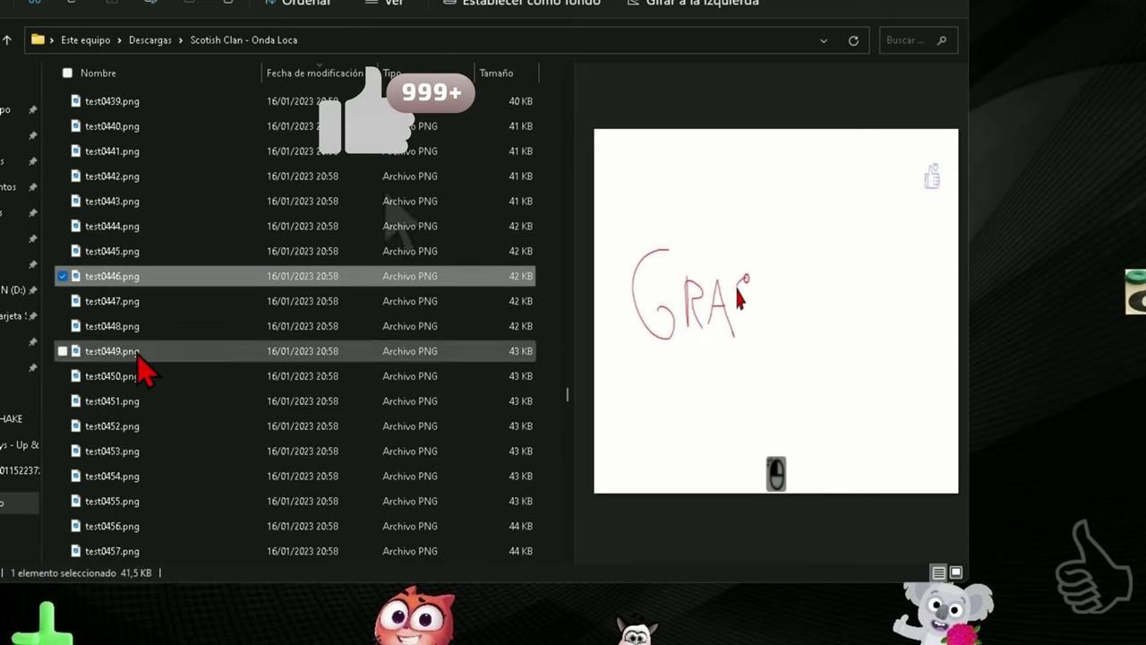
left_click(137, 401)
scroll(137, 439, "down", 2)
left_click(137, 401)
scroll(139, 439, "down", 3)
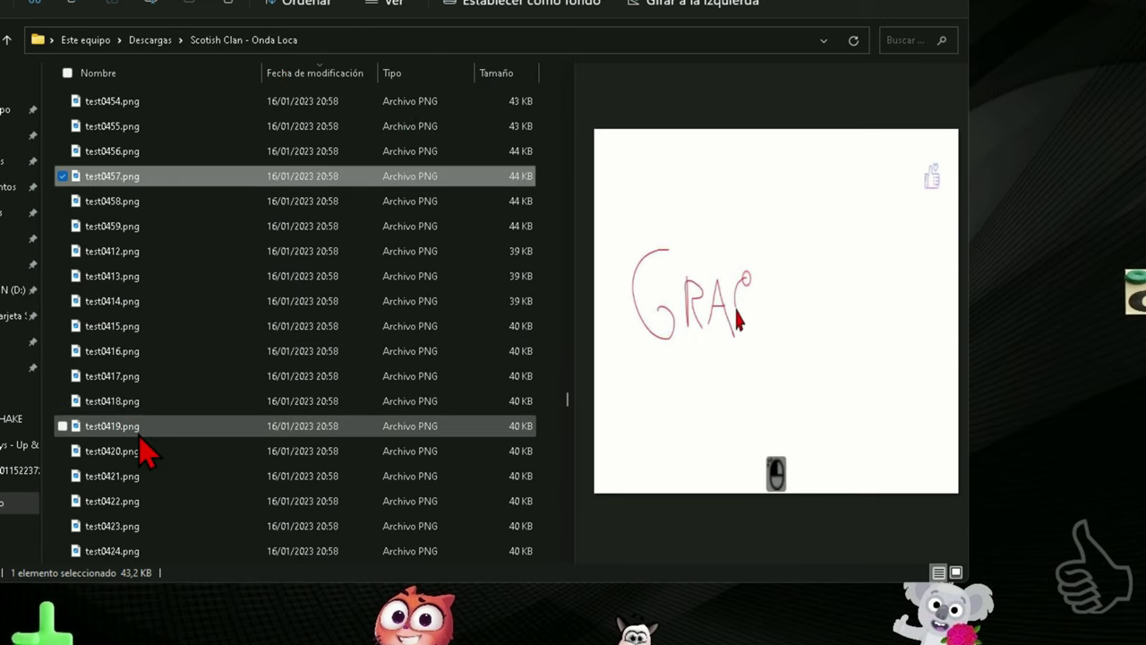
left_click(136, 450)
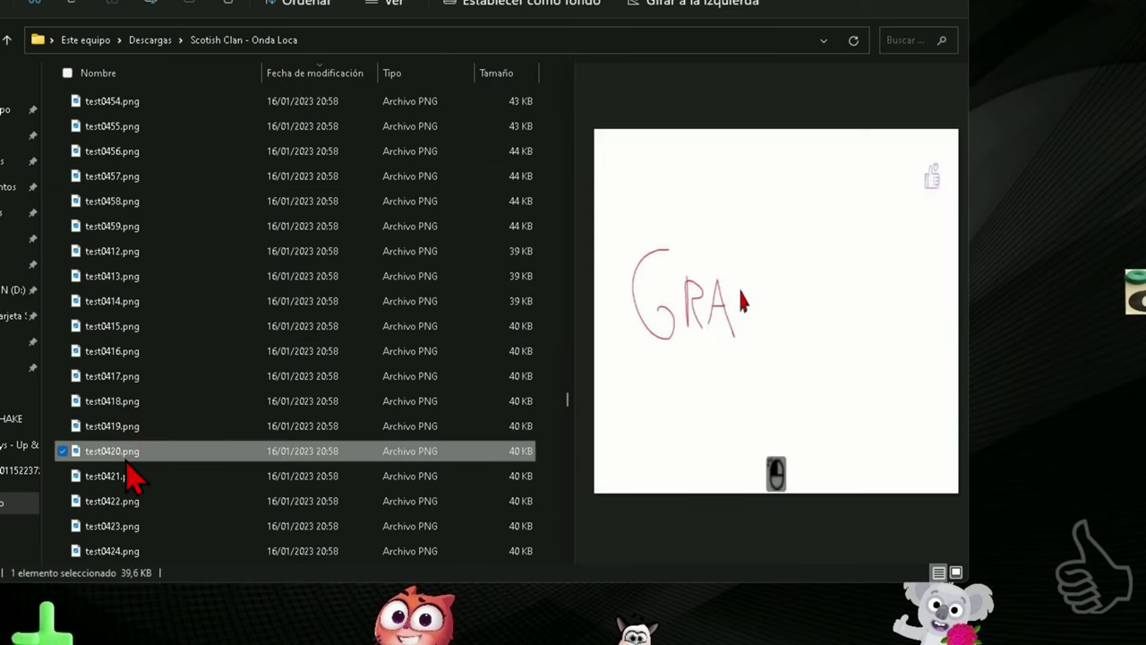
scroll(130, 475, "down", 1)
left_click(134, 448)
scroll(389, 286, "down", 4)
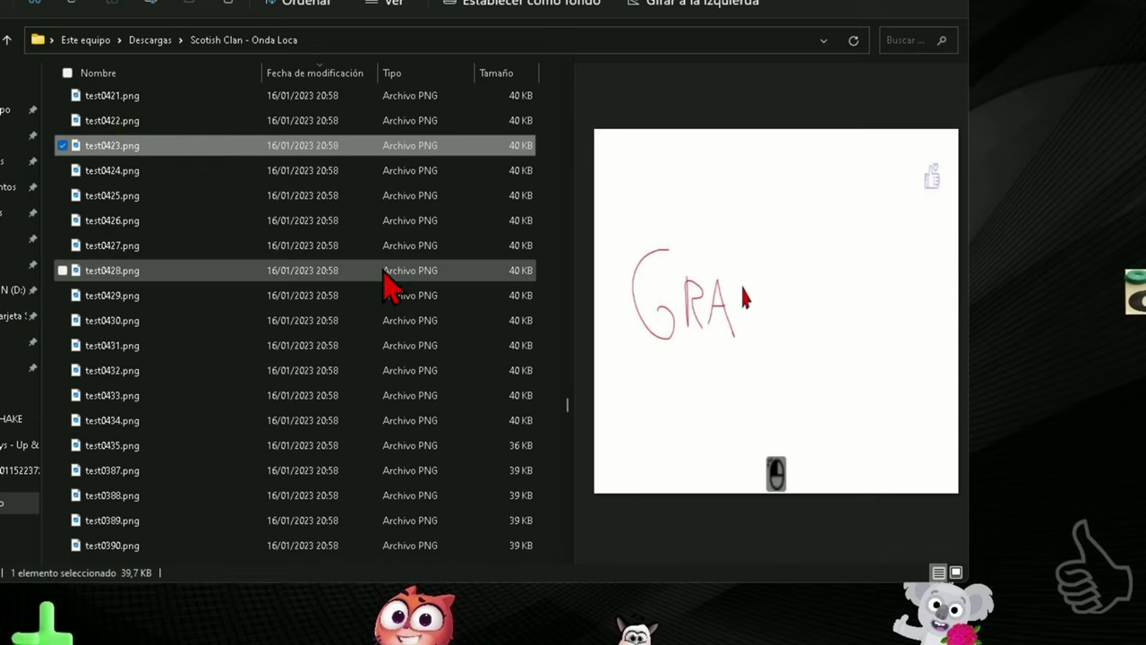